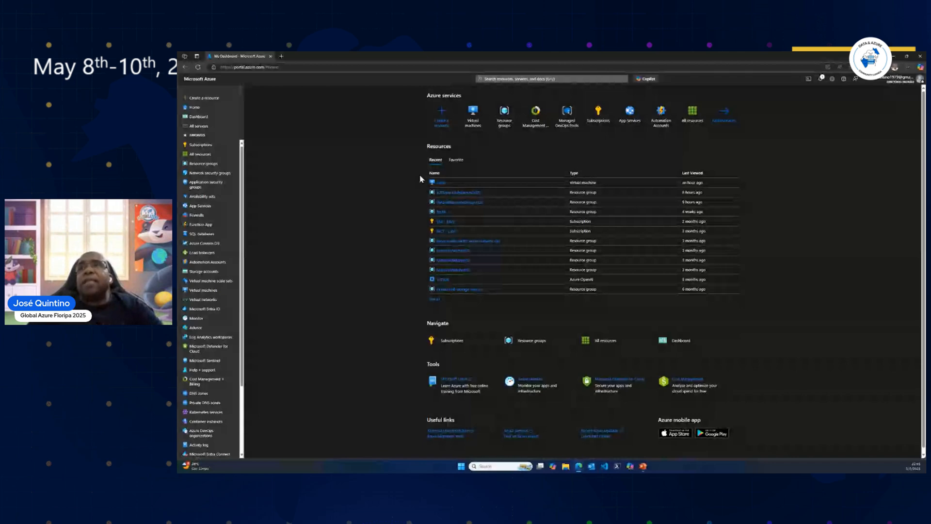
- Search the portal for Recovery Services vaults and start creating a new vault
{"action": "mouse_move", "coordinate": [494, 108]}
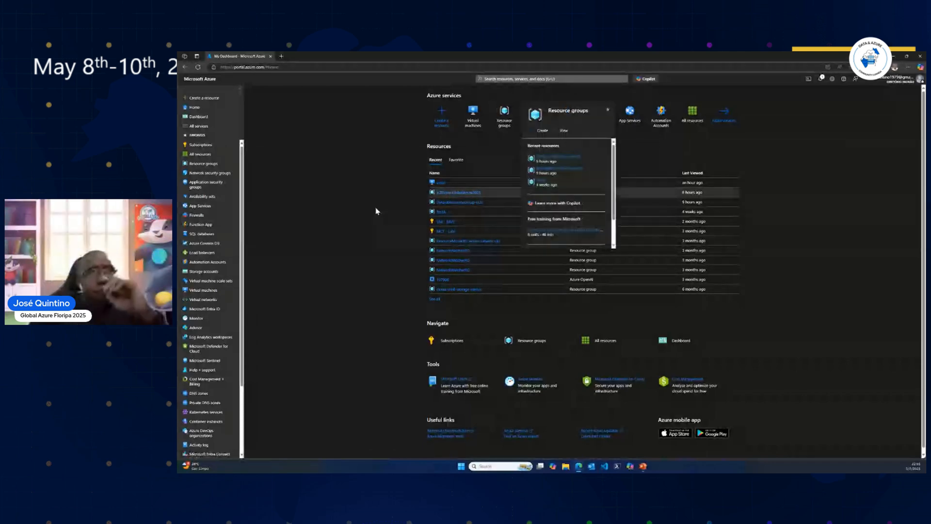
{"action": "mouse_move", "coordinate": [197, 215]}
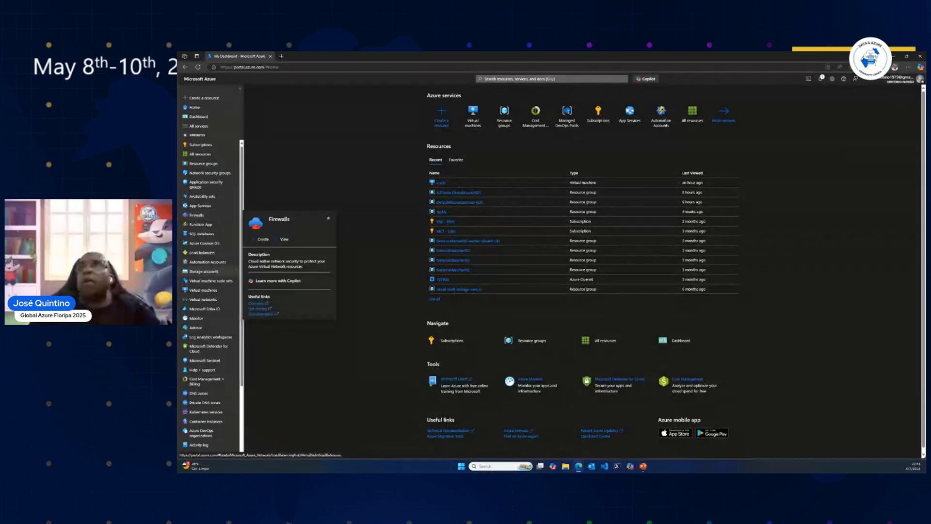
{"action": "left_click", "coordinate": [494, 79]}
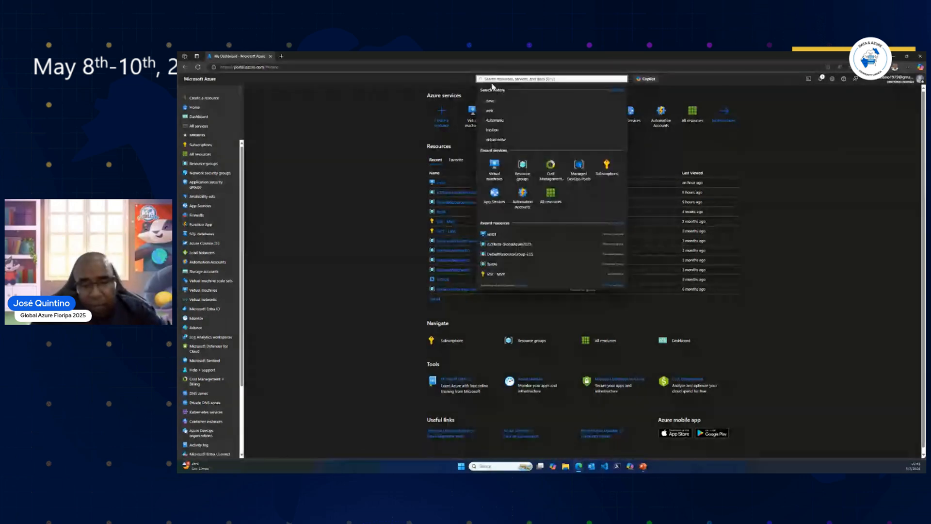
{"action": "type", "text": "ra"}
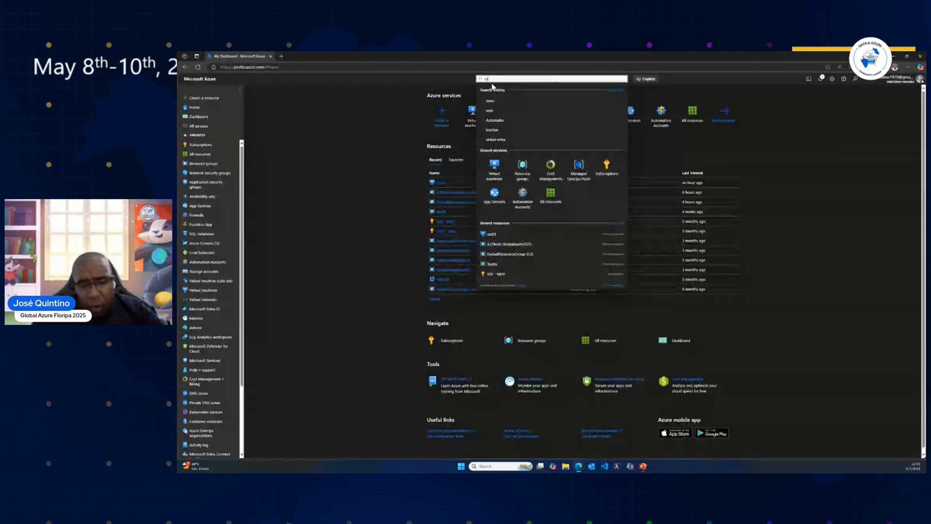
{"action": "type", "text": "covery"}
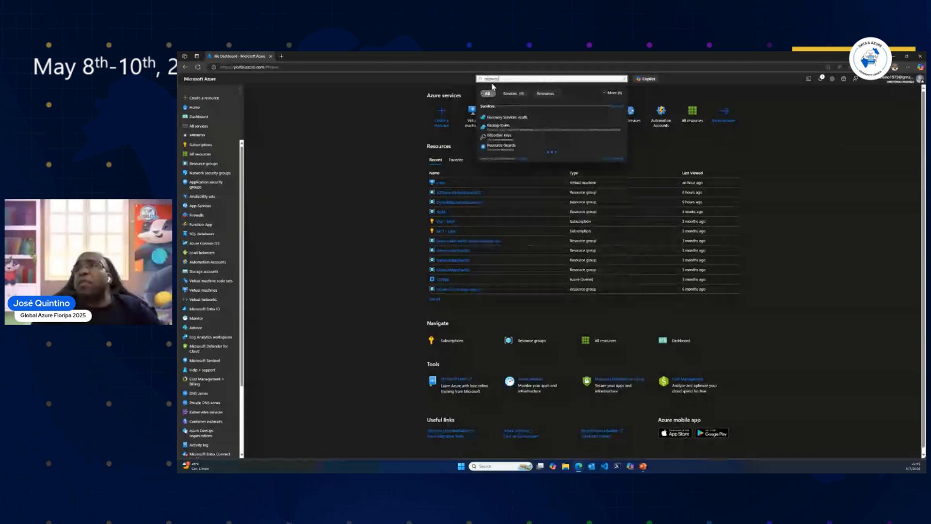
{"action": "left_click", "coordinate": [510, 117]}
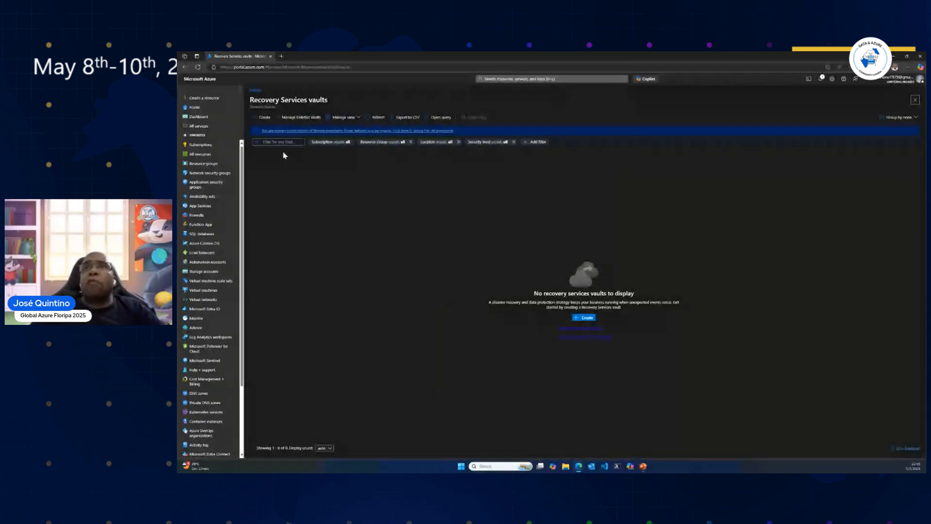
{"action": "left_click", "coordinate": [265, 118]}
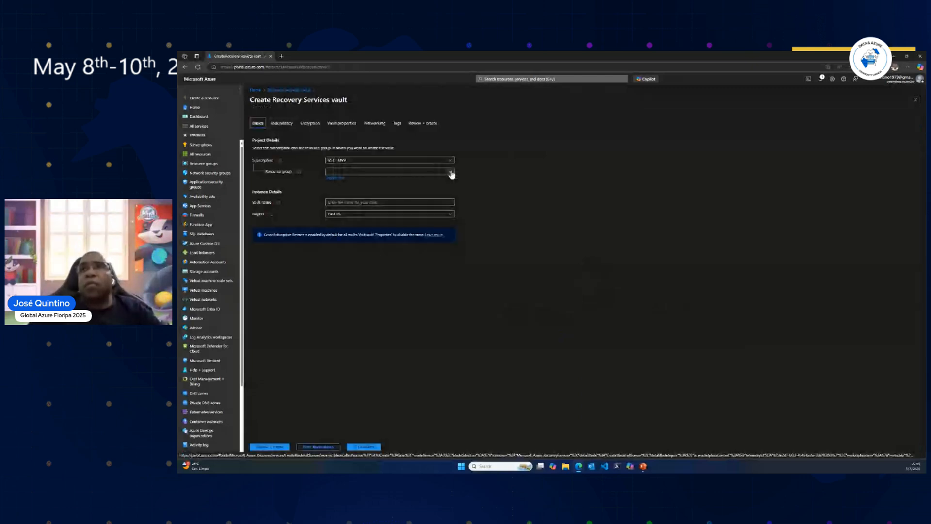
- Assign the new vault to the existing GlobalAzure2025 resource group and name it AZFL-BCKP
{"action": "left_click", "coordinate": [452, 173]}
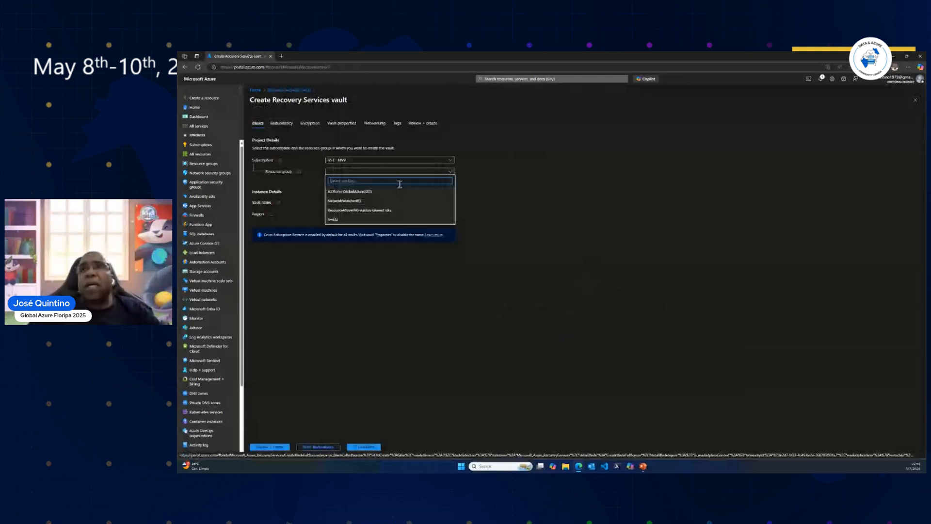
{"action": "left_click", "coordinate": [368, 192]}
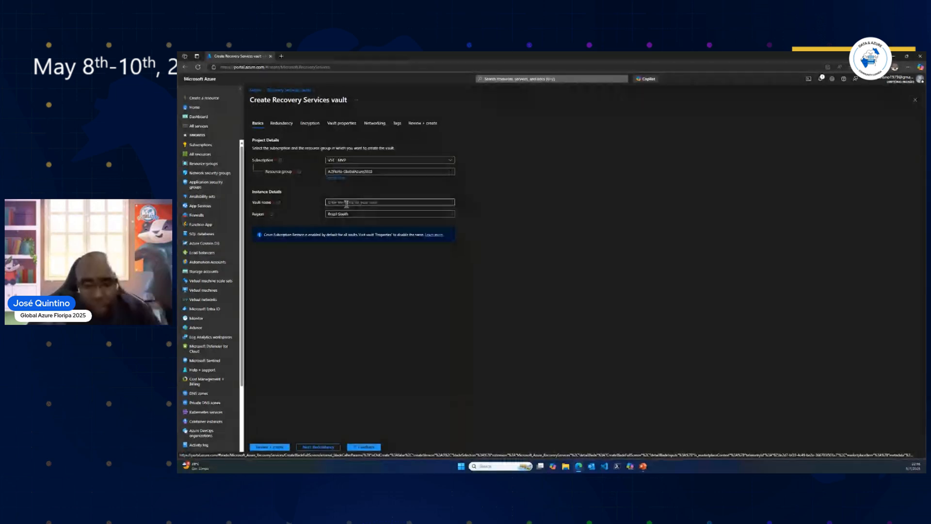
{"action": "left_click", "coordinate": [347, 203]}
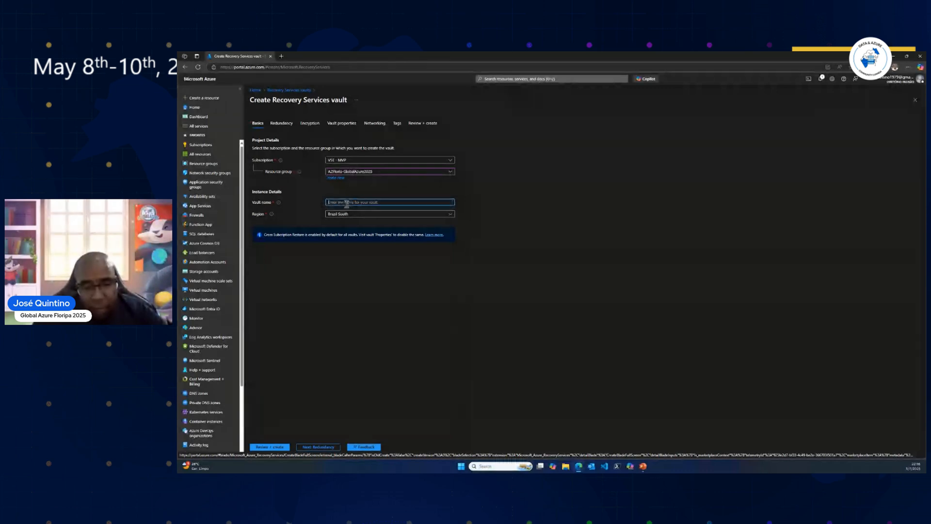
{"action": "type", "text": "AZ"}
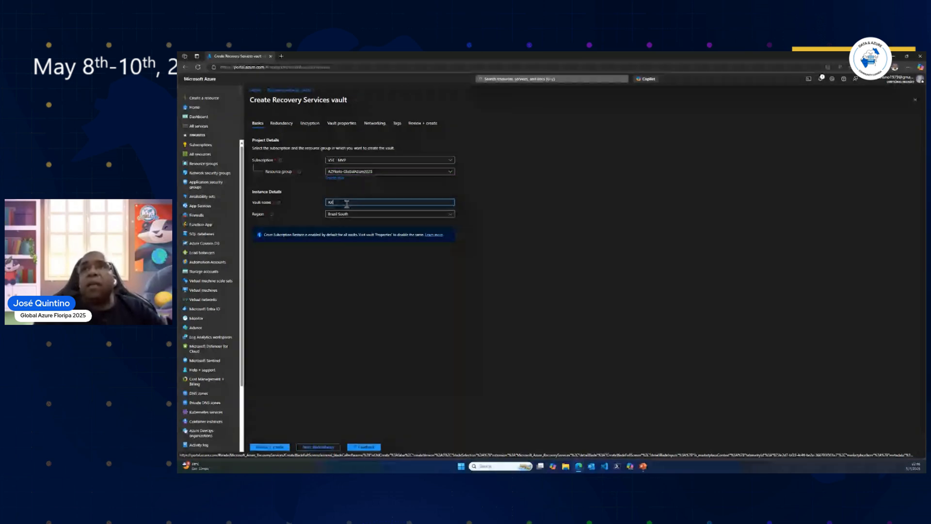
{"action": "type", "text": "F"}
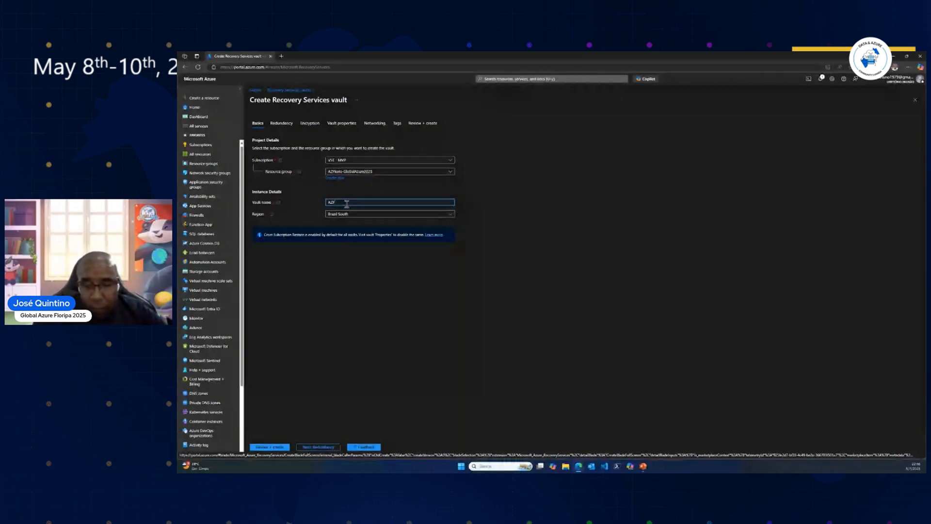
{"action": "type", "text": "L-BCK"}
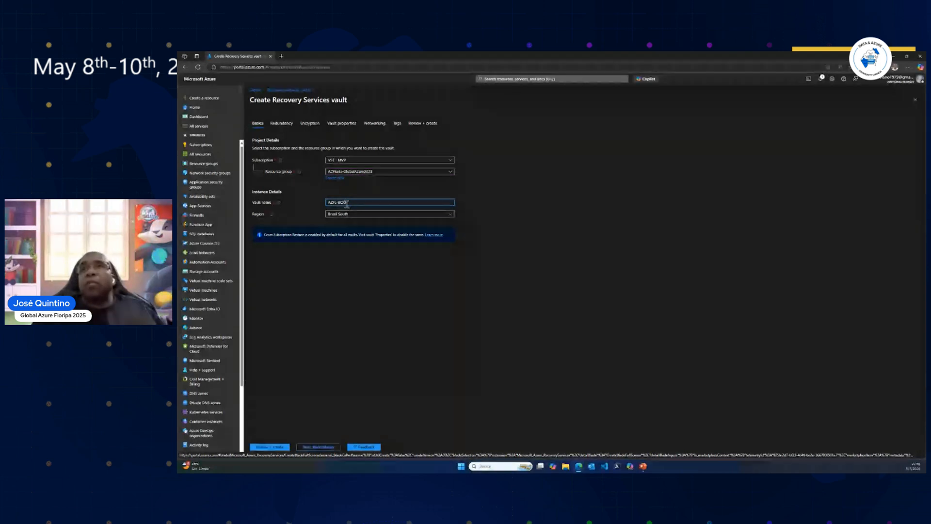
{"action": "type", "text": "P"}
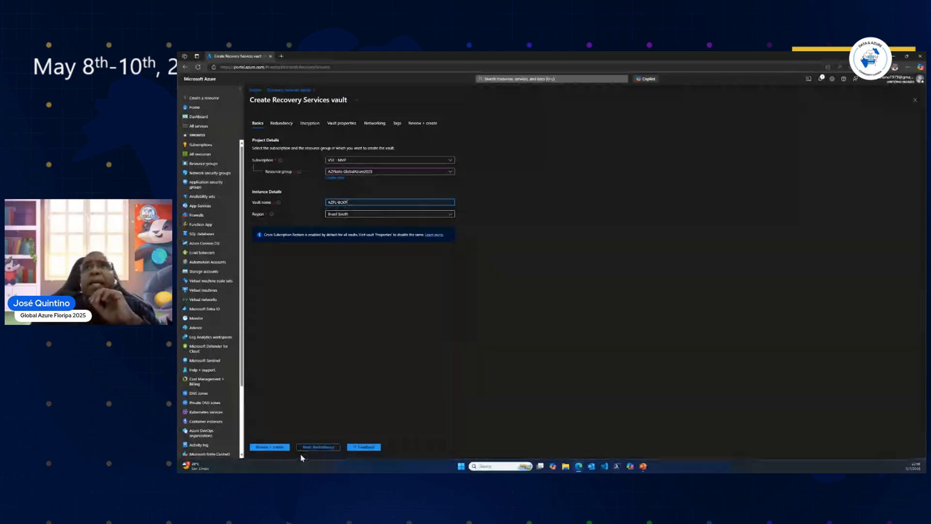
- Set the vault's backup storage redundancy to Locally-redundant and keep the default encryption, immutability and networking options
{"action": "left_click", "coordinate": [314, 448]}
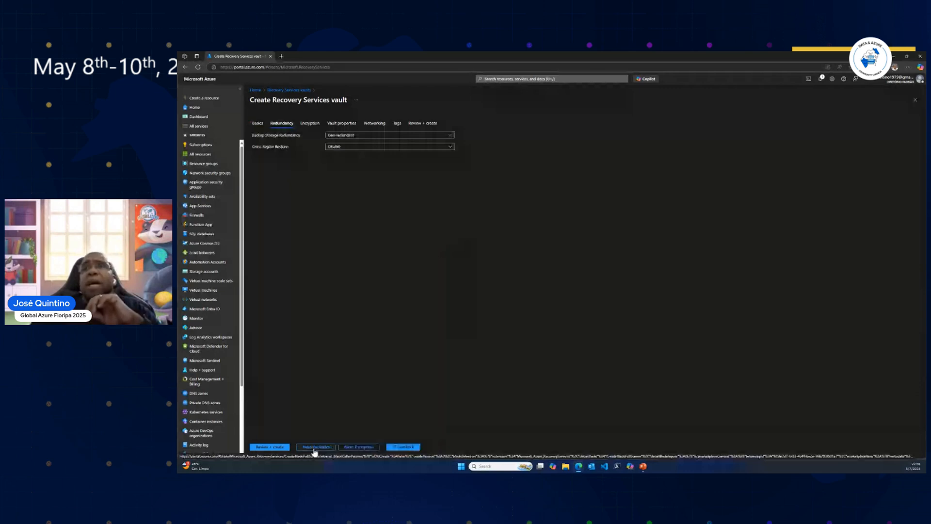
{"action": "left_click", "coordinate": [449, 140]}
{"action": "left_click", "coordinate": [354, 148]}
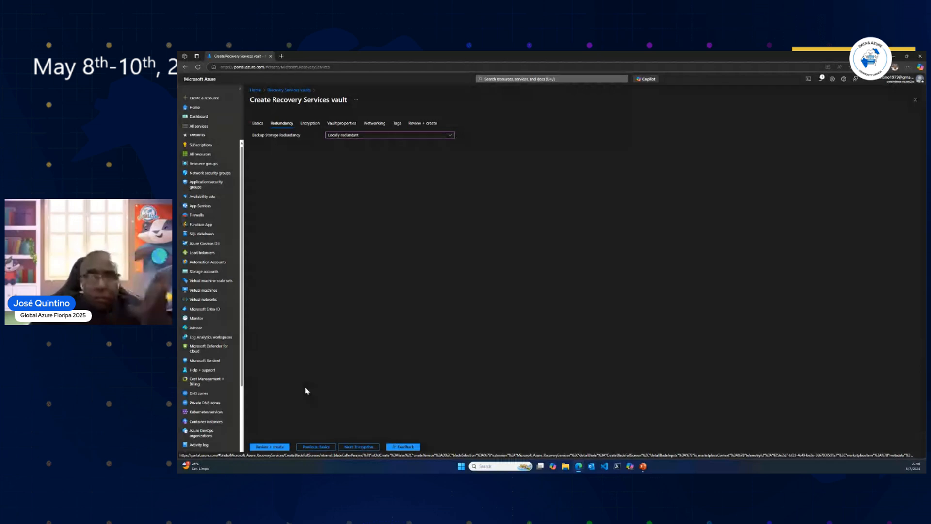
{"action": "left_click", "coordinate": [353, 447]}
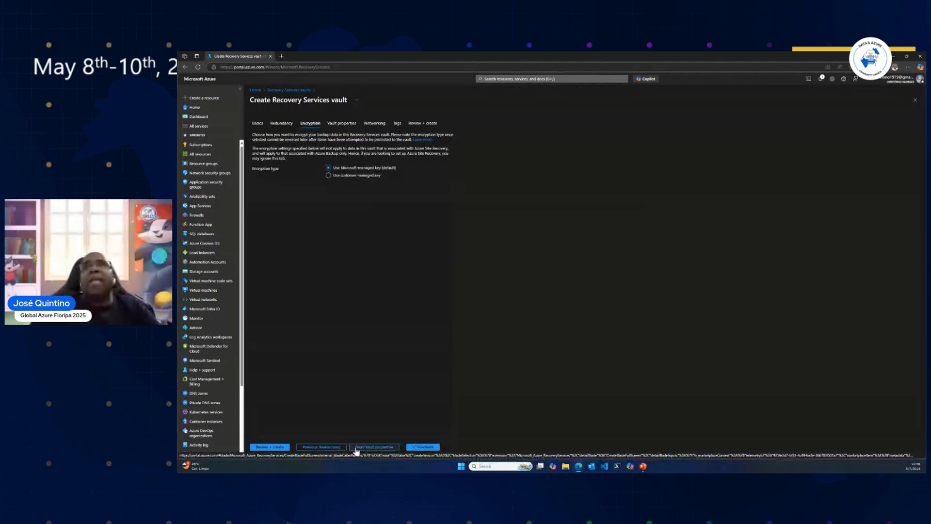
{"action": "left_click", "coordinate": [357, 449]}
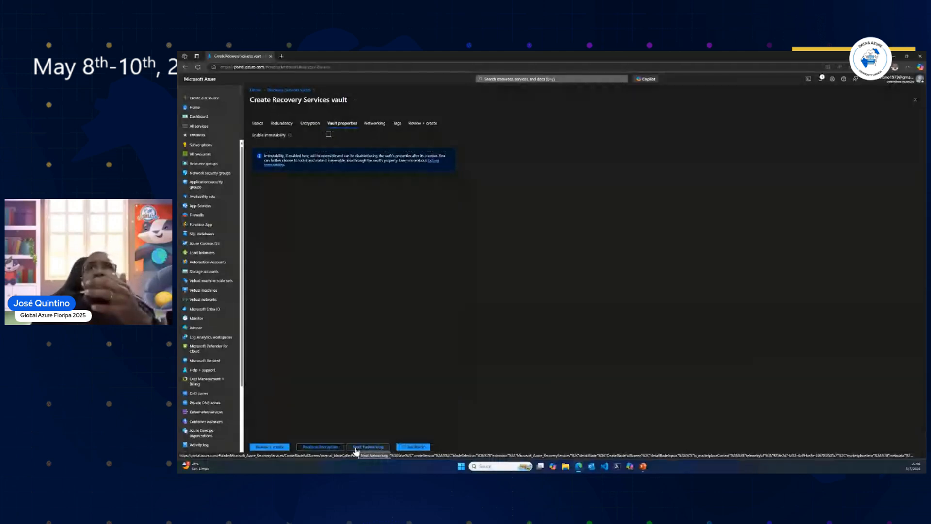
{"action": "left_click", "coordinate": [358, 449]}
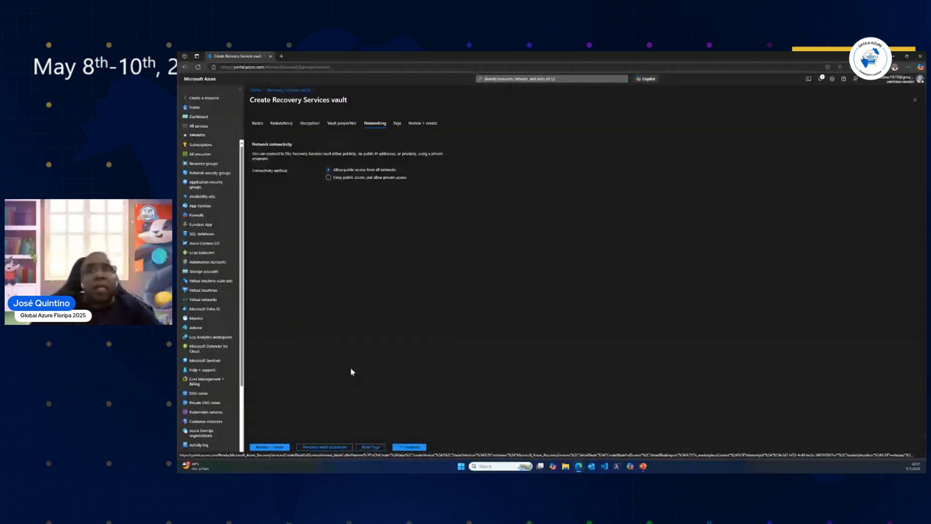
- Review the vault configuration and submit it for creation
{"action": "left_click", "coordinate": [269, 446]}
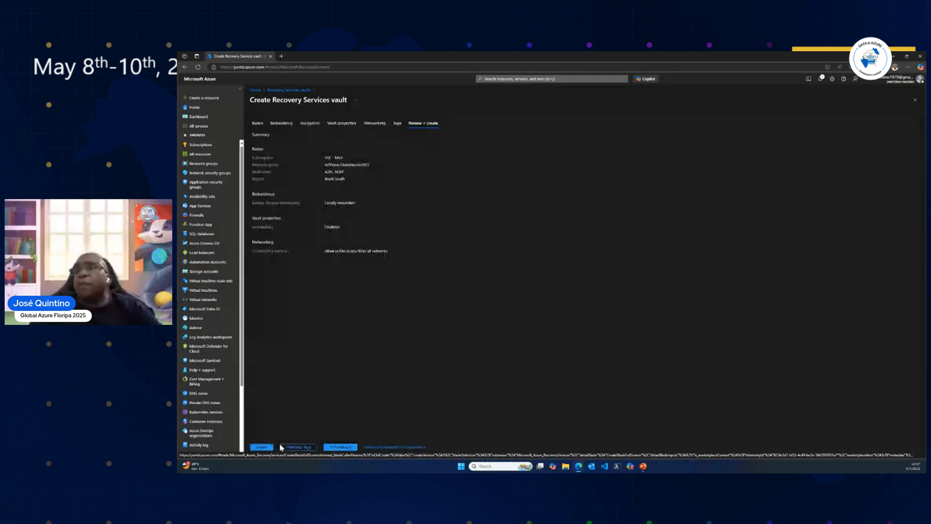
{"action": "left_click", "coordinate": [268, 448]}
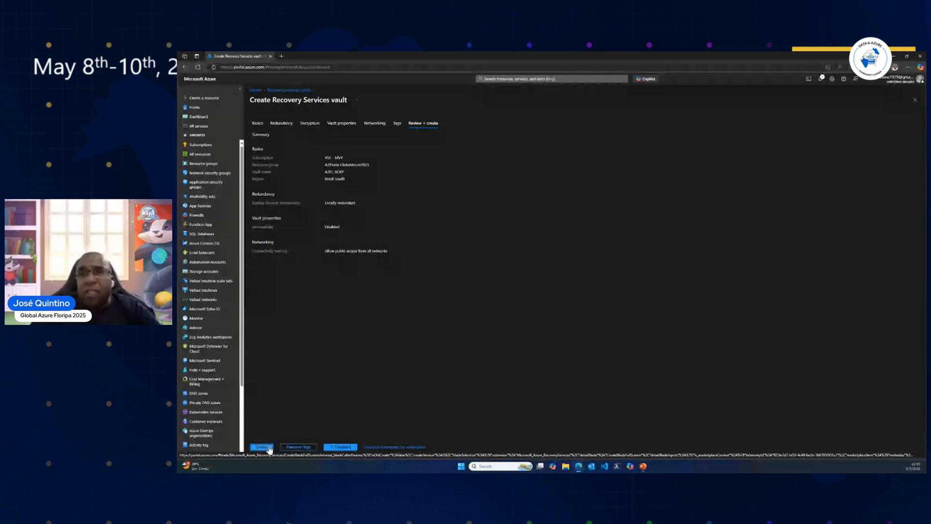
{"action": "left_click", "coordinate": [263, 447]}
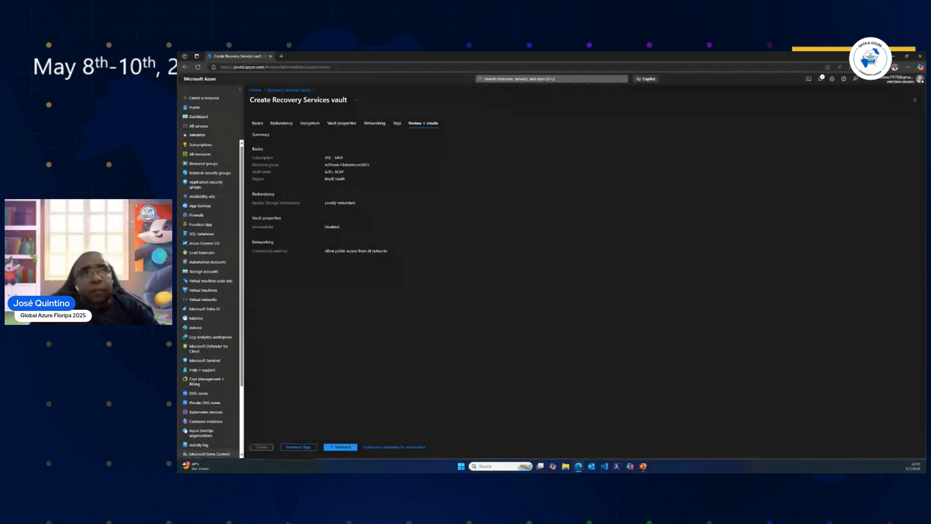
{"action": "mouse_move", "coordinate": [210, 455]}
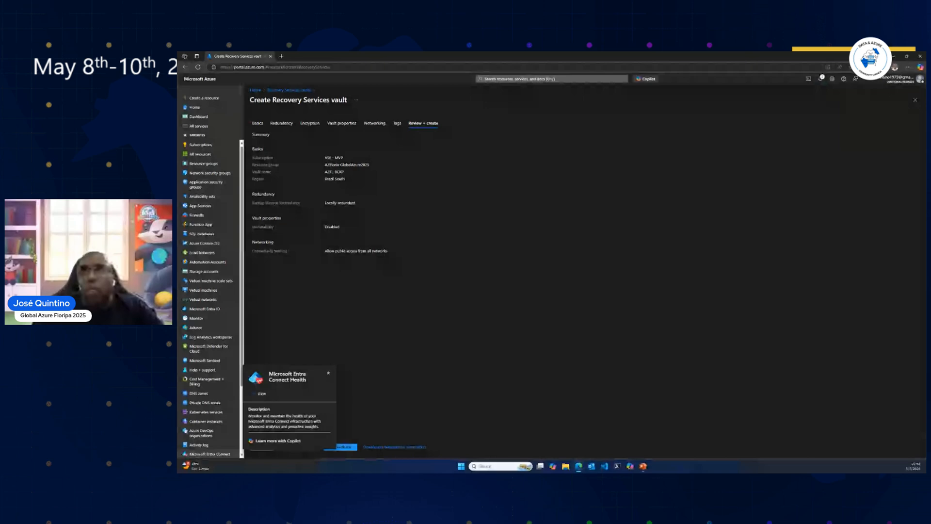
{"action": "left_click", "coordinate": [340, 447]}
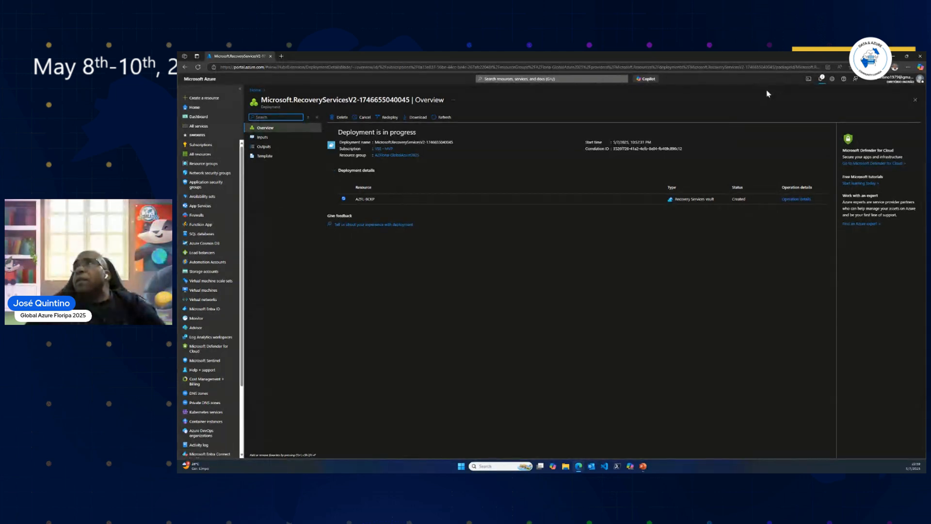
- Check the deployment's progress in the notifications and open the deployed vault
{"action": "left_click", "coordinate": [820, 80]}
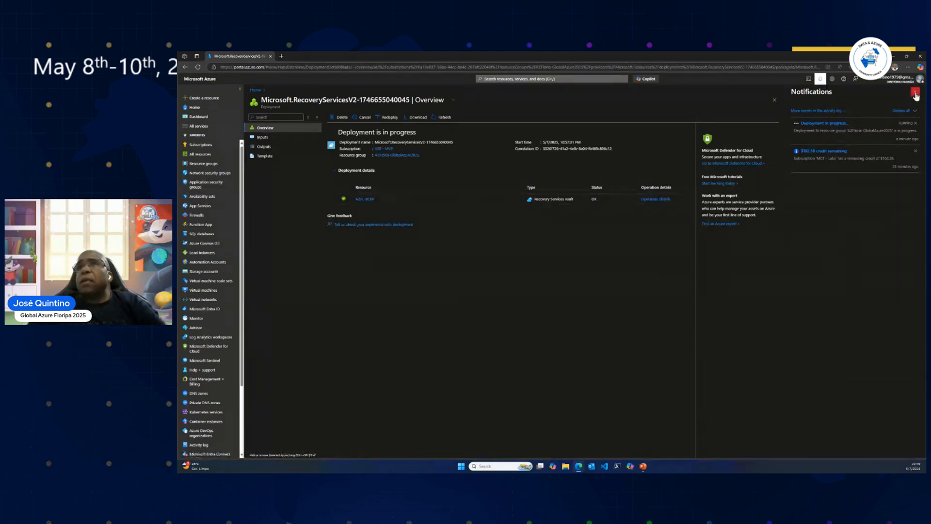
{"action": "left_click", "coordinate": [916, 95]}
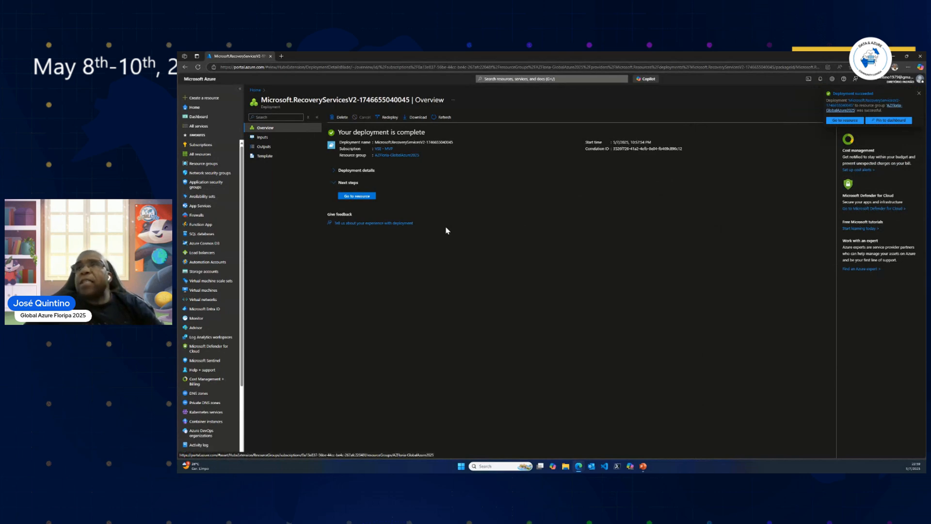
{"action": "left_click", "coordinate": [358, 196]}
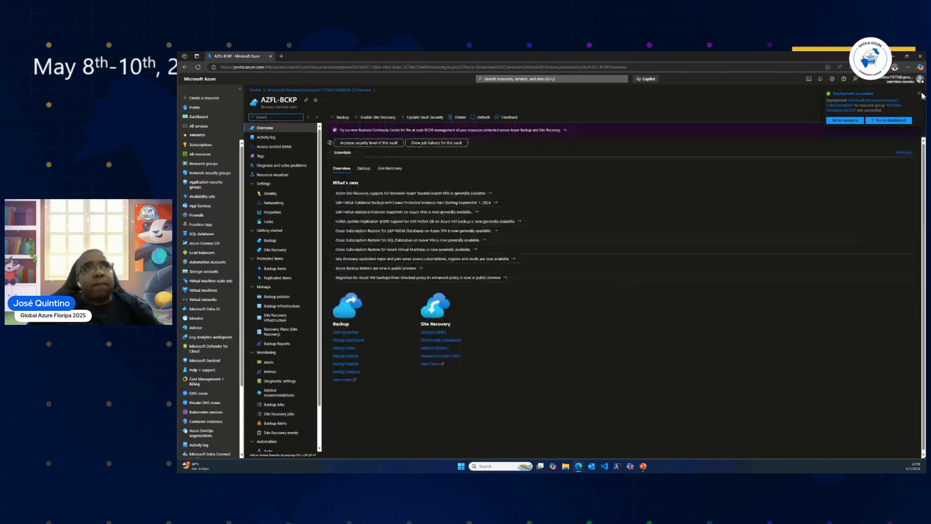
- Start configuring a backup in the vault for a virtual machine workload running in Azure
{"action": "mouse_move", "coordinate": [201, 234]}
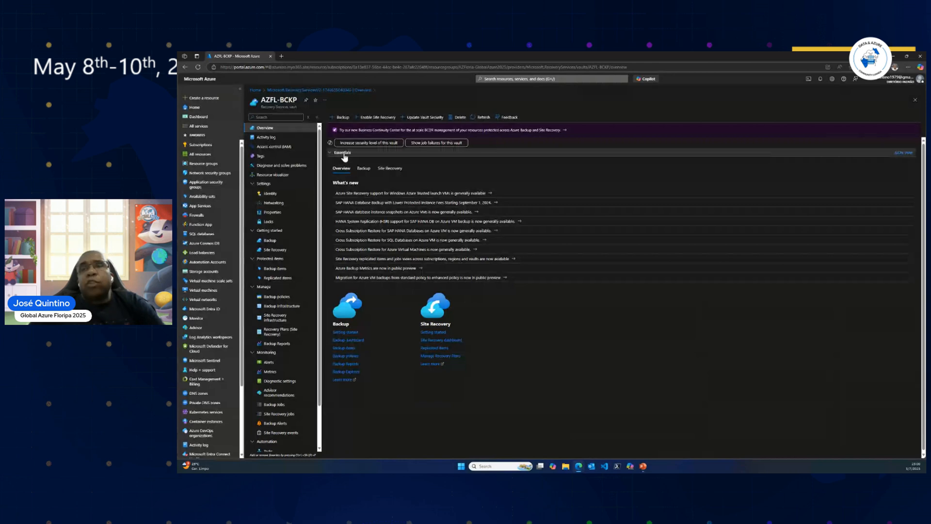
{"action": "left_click", "coordinate": [342, 118]}
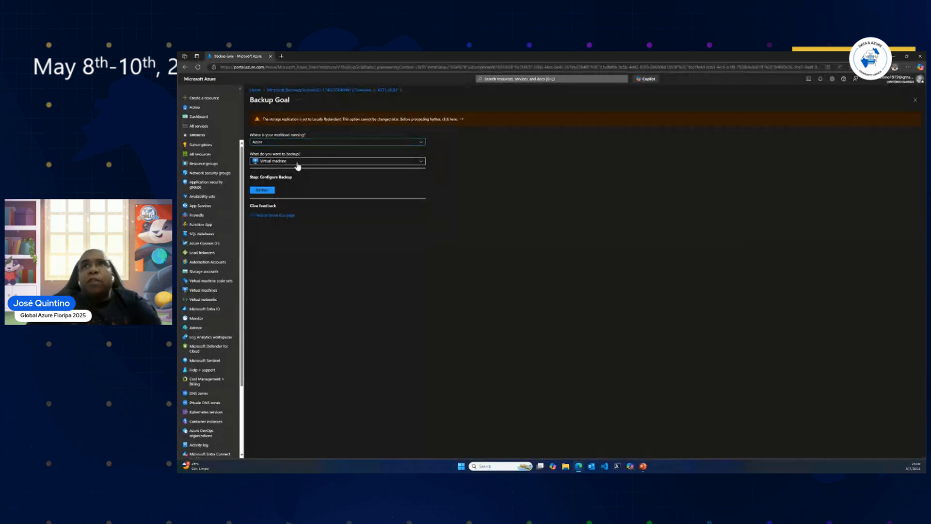
{"action": "left_click", "coordinate": [420, 163]}
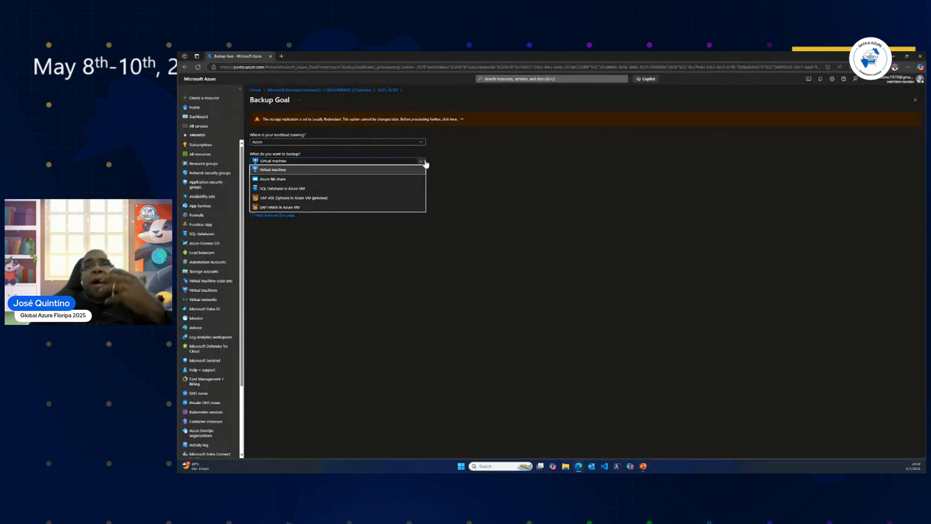
{"action": "left_click", "coordinate": [446, 162]}
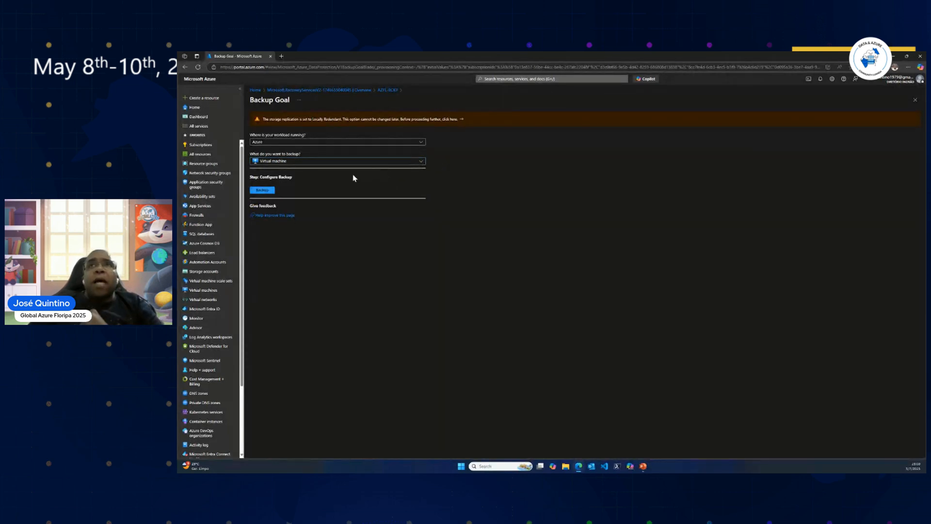
{"action": "left_click", "coordinate": [262, 190]}
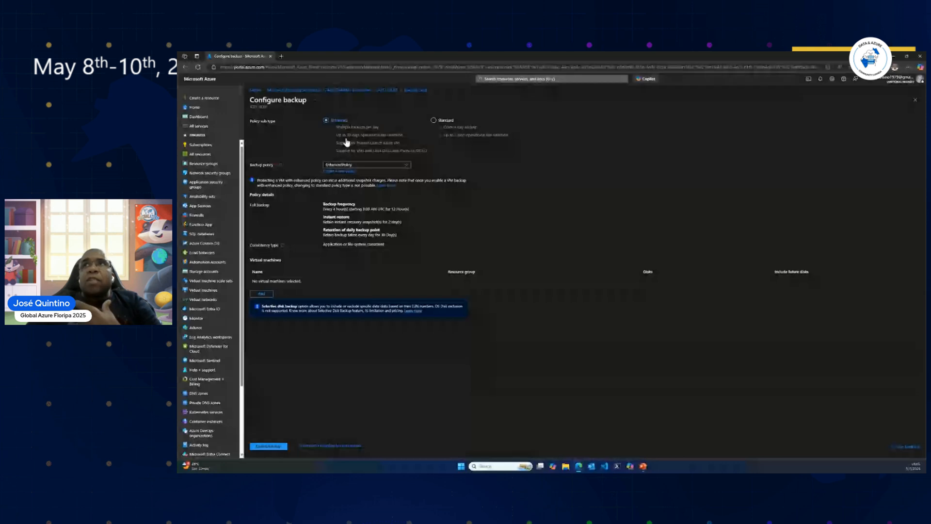
- Configure and enable backup for the virtual machine vm01 using the Standard policy sub type and DefaultPolicy
{"action": "left_click", "coordinate": [434, 121]}
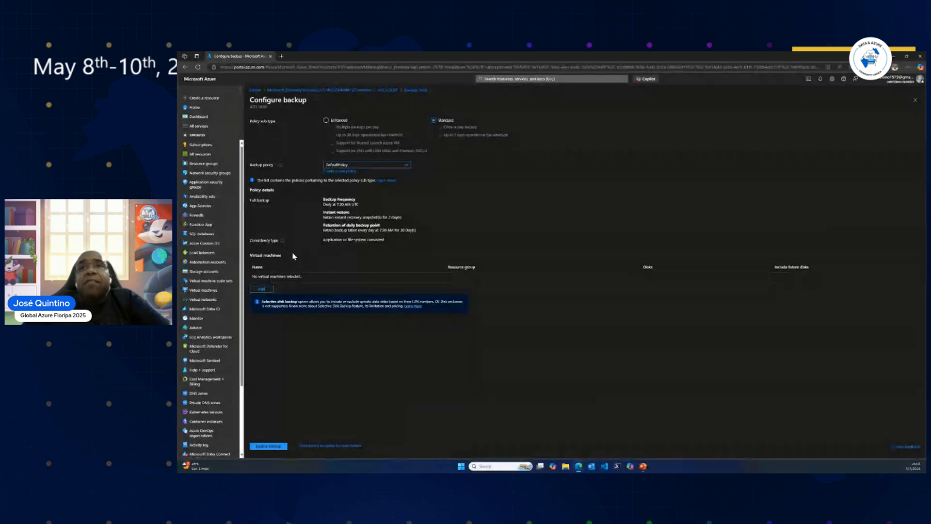
{"action": "left_click", "coordinate": [262, 290]}
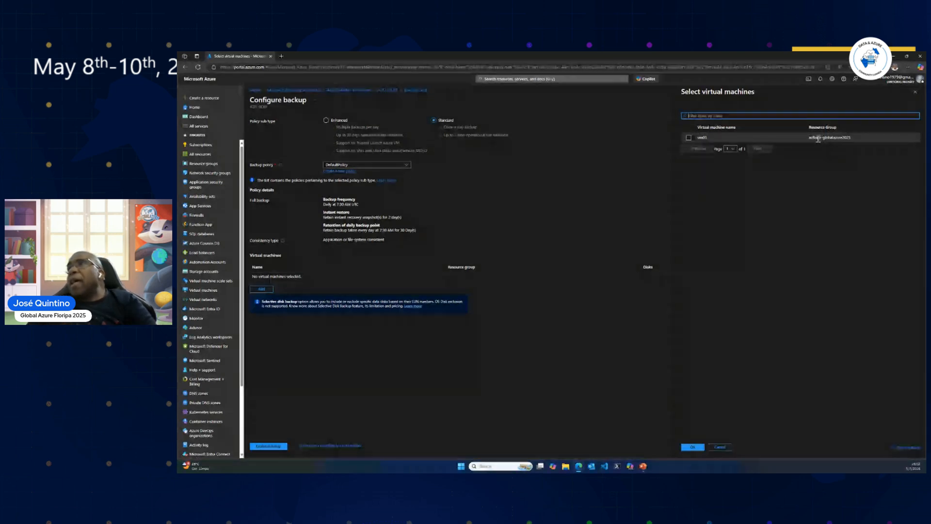
{"action": "left_click", "coordinate": [689, 137]}
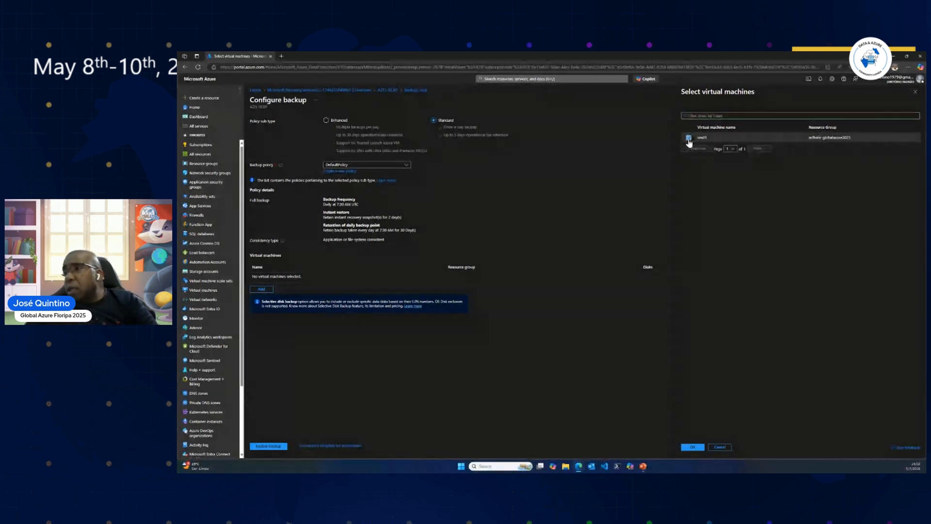
{"action": "left_click", "coordinate": [692, 448]}
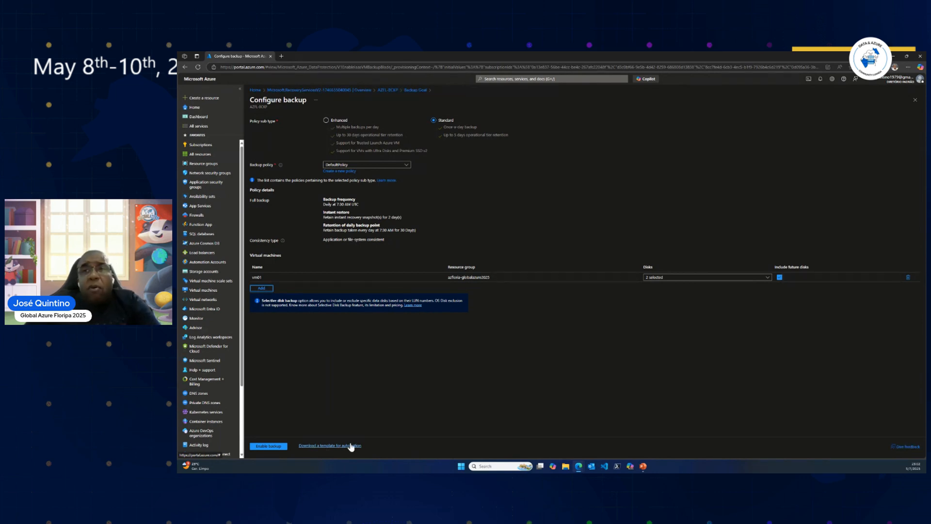
{"action": "left_click", "coordinate": [270, 447]}
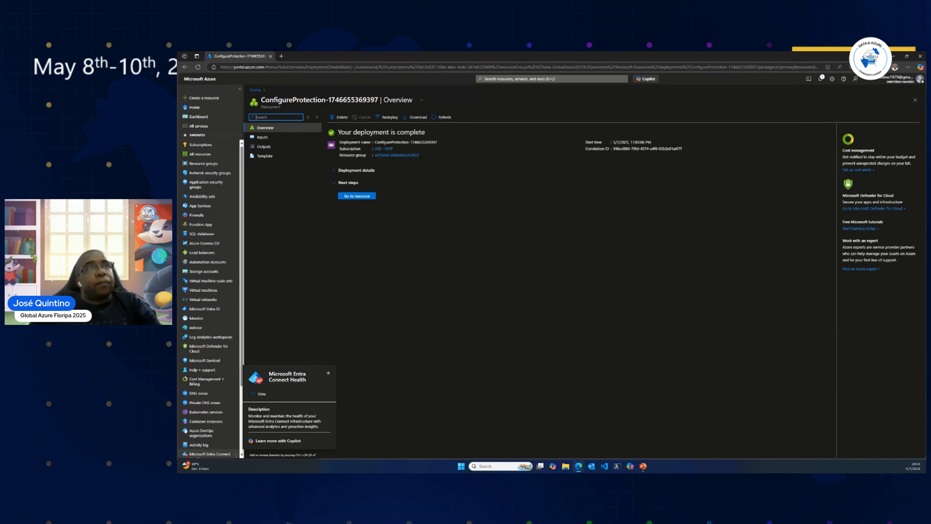
- Open the deployed vault, view its backup overview and list its Azure Virtual Machine backup items
{"action": "left_click", "coordinate": [353, 198]}
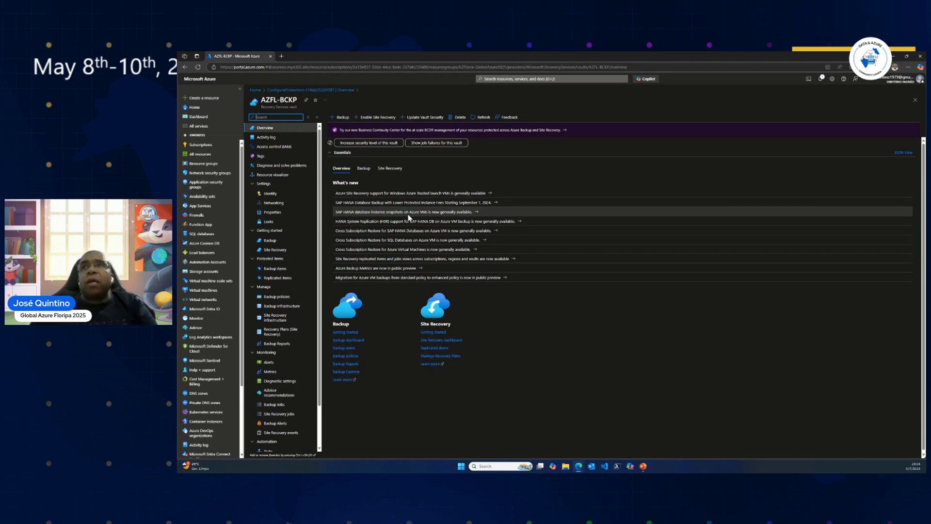
{"action": "left_click", "coordinate": [363, 170]}
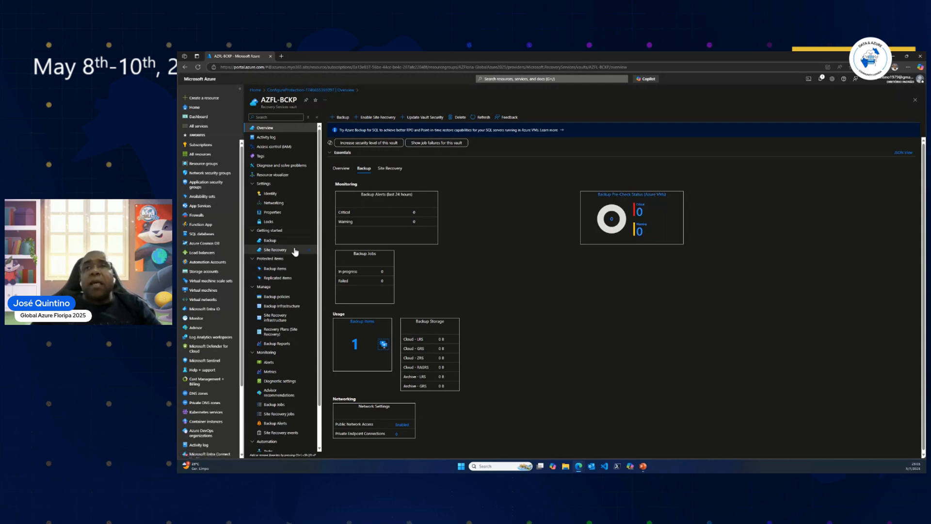
{"action": "left_click", "coordinate": [279, 270]}
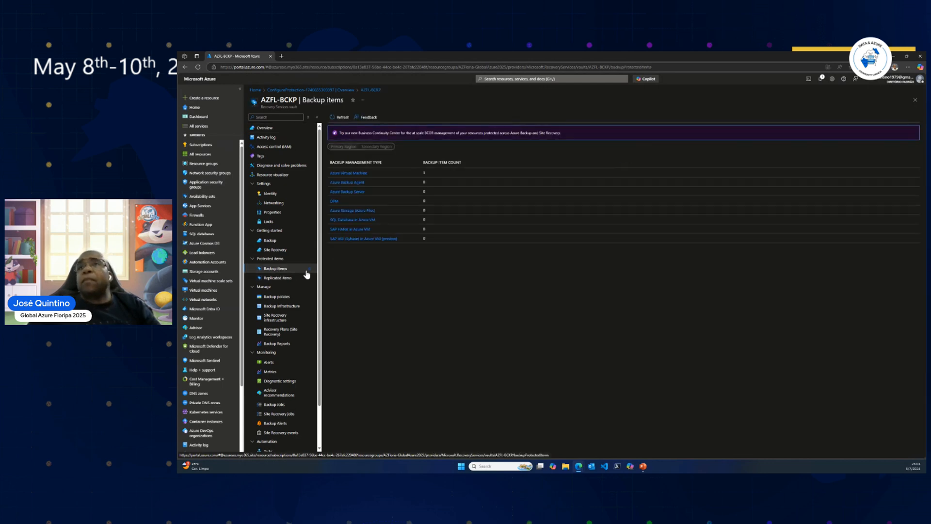
{"action": "left_click", "coordinate": [347, 174]}
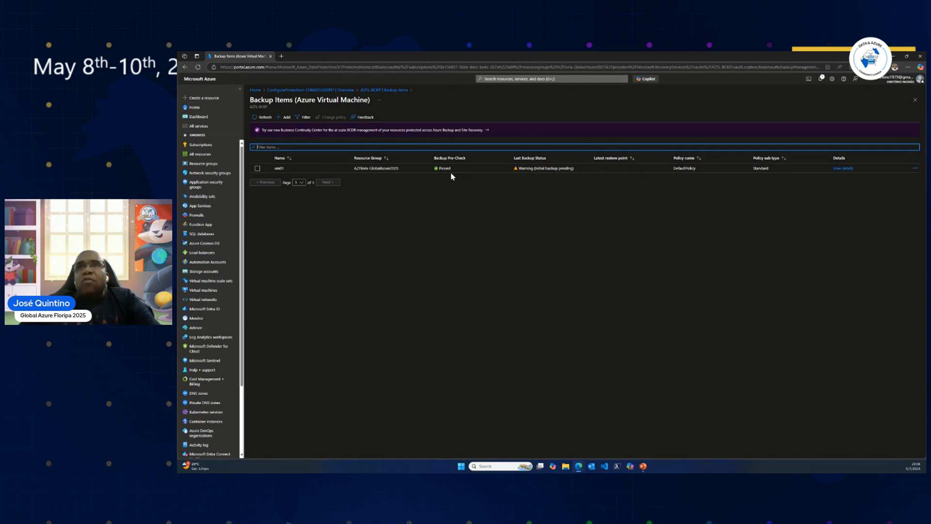
- Trigger an on-demand backup of vm01, keeping the default retention date of 06/06/2025
{"action": "left_click", "coordinate": [258, 169]}
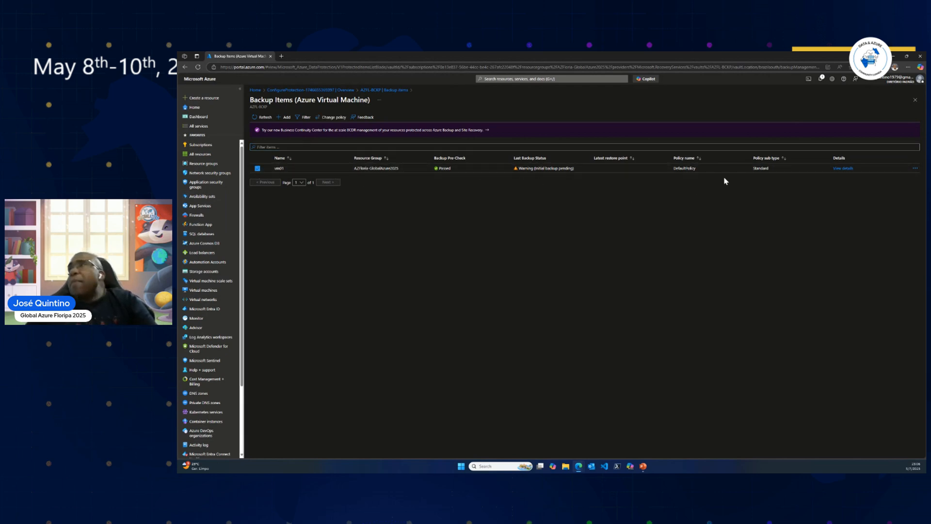
{"action": "left_click", "coordinate": [915, 169]}
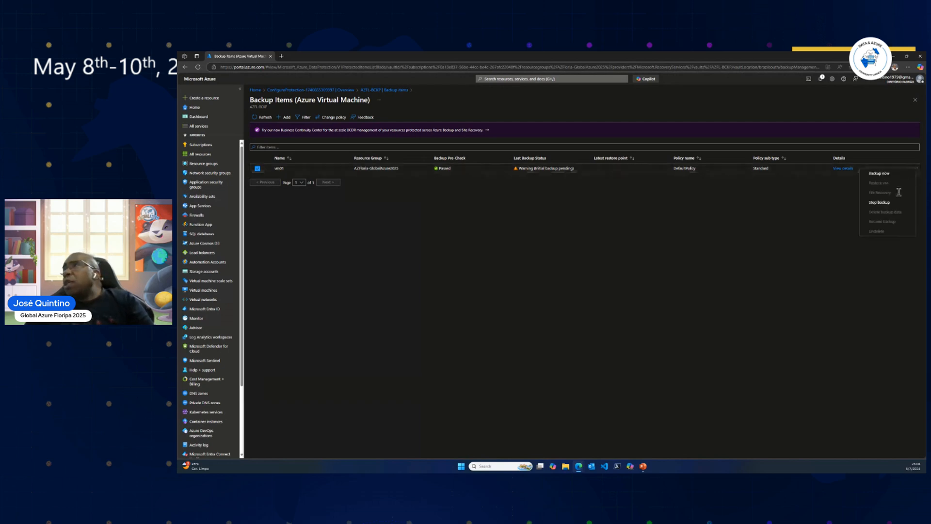
{"action": "left_click", "coordinate": [878, 176]}
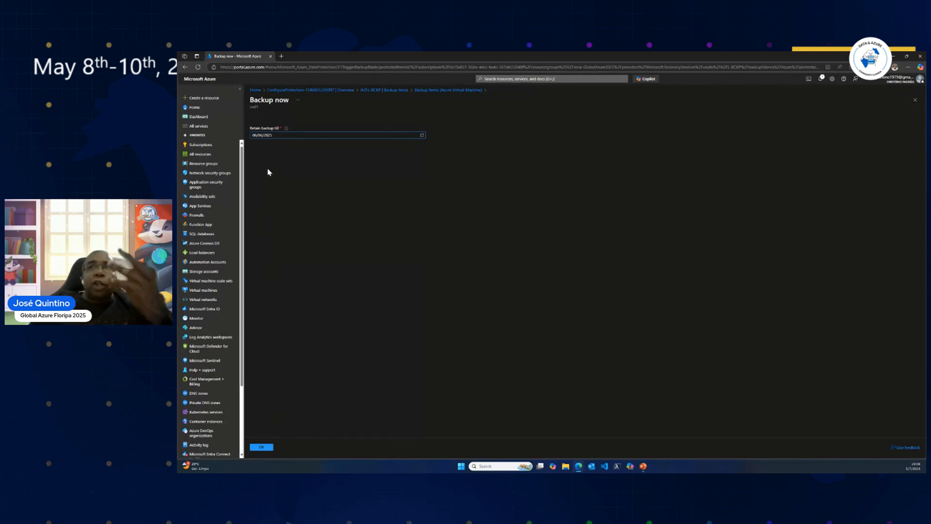
{"action": "left_click", "coordinate": [262, 447]}
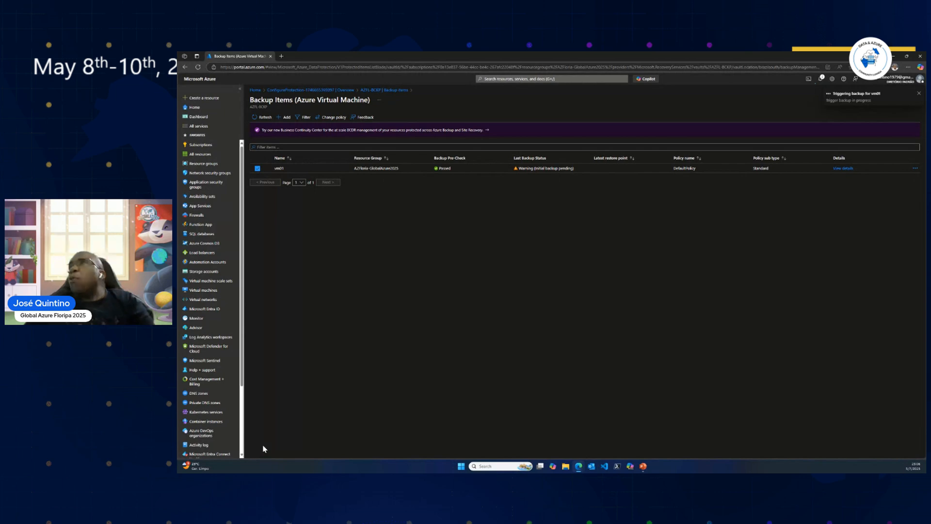
- Check the progress of the vm01 backup trigger in the portal notifications and close them
{"action": "left_click", "coordinate": [821, 80]}
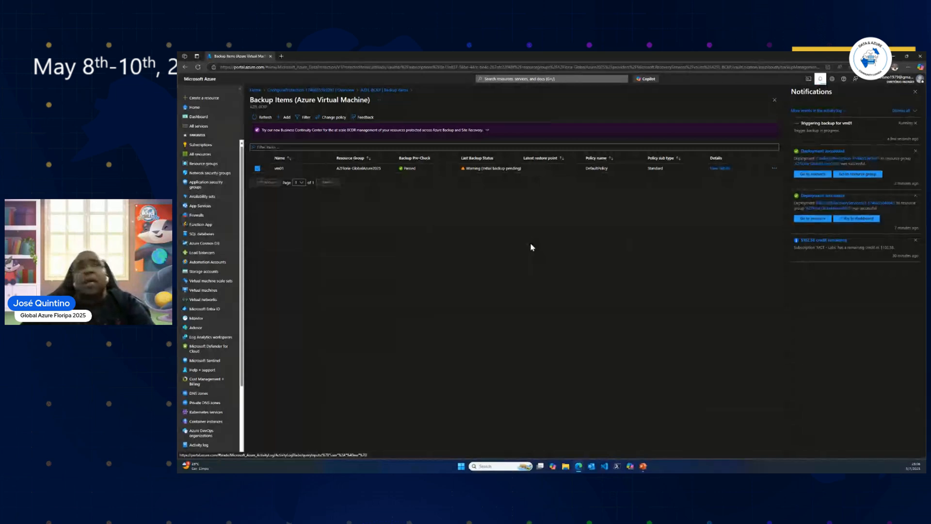
{"action": "mouse_move", "coordinate": [209, 300]}
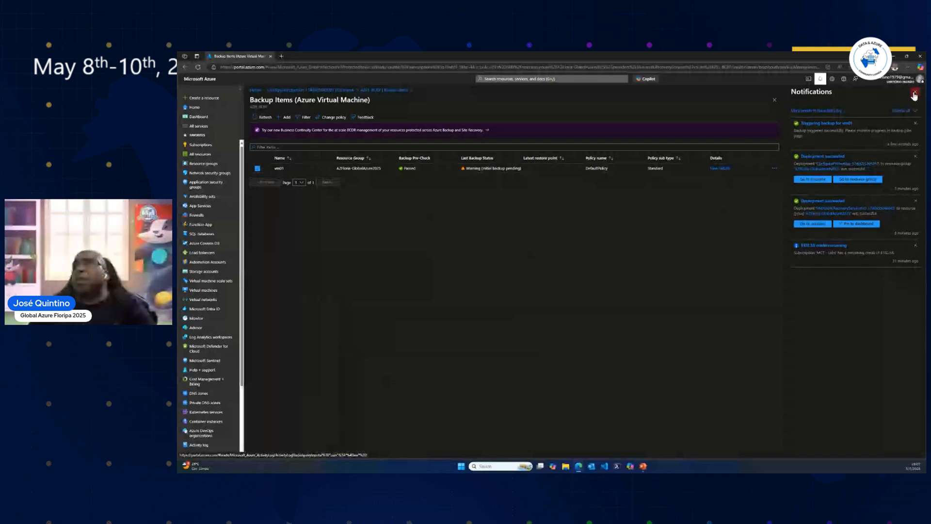
{"action": "left_click", "coordinate": [914, 95]}
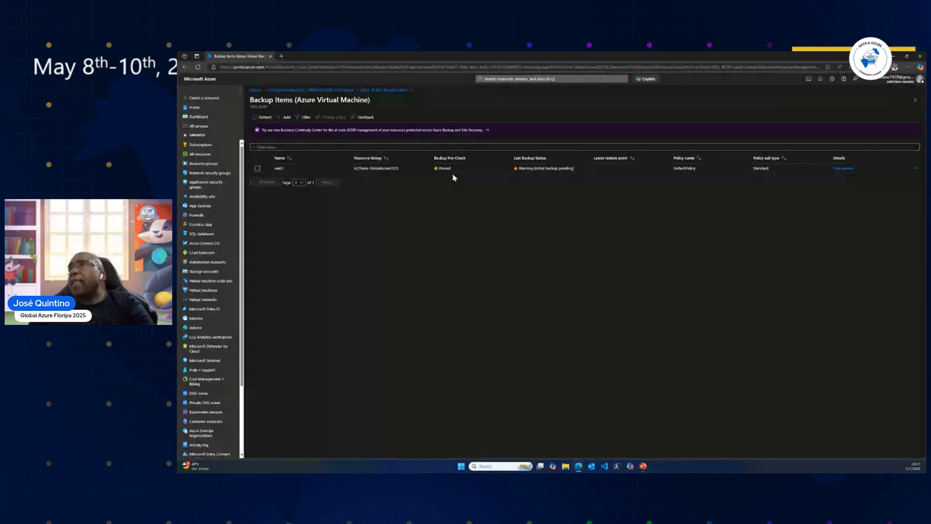
- Check the vault's replicated items, return to its Azure Virtual Machine backup items and view the actions available for vm01
{"action": "left_click", "coordinate": [339, 90]}
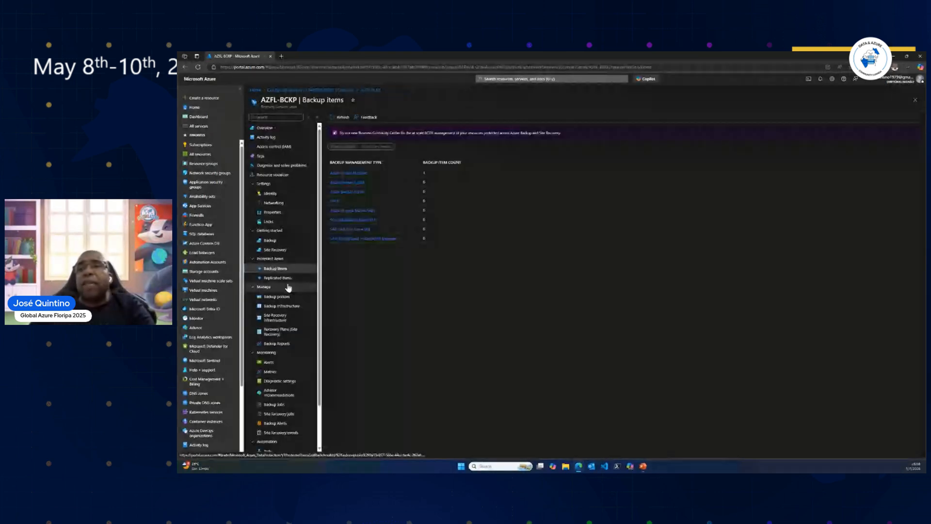
{"action": "left_click", "coordinate": [277, 279]}
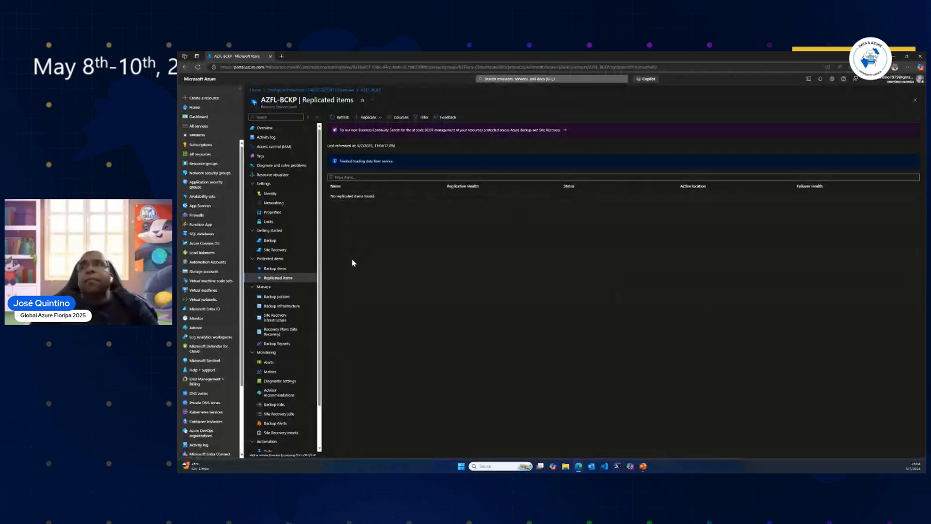
{"action": "left_click", "coordinate": [286, 269]}
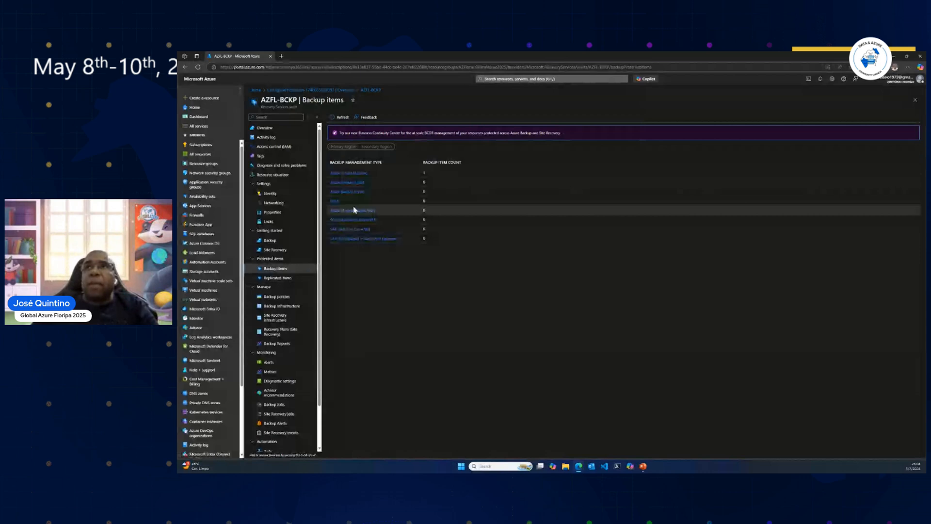
{"action": "left_click", "coordinate": [349, 177]}
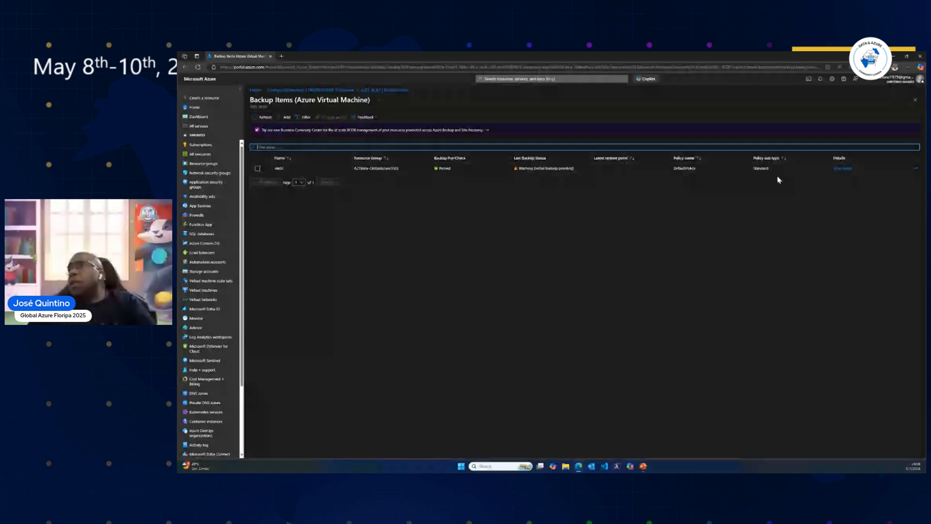
{"action": "left_click", "coordinate": [915, 168]}
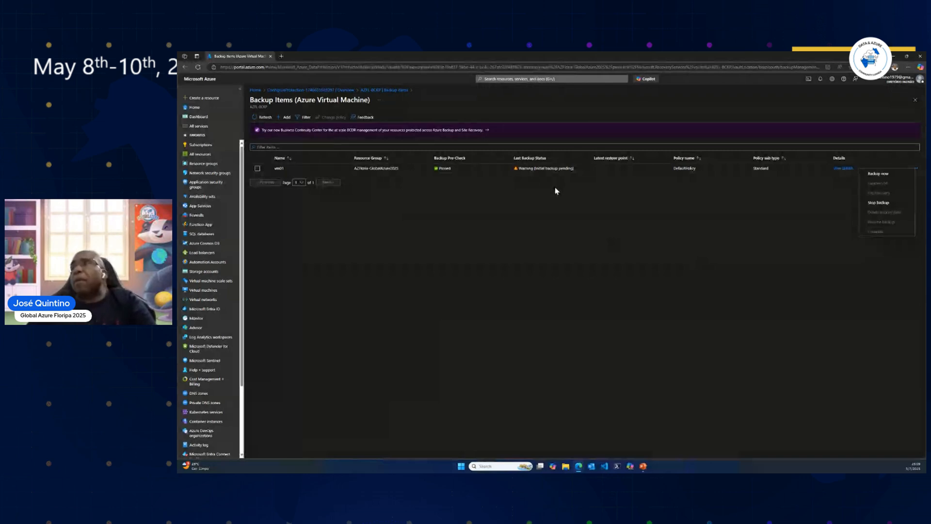
- Review the vault's backup overview, reopen the Azure Virtual Machine backup items and recheck vm01's backup status and available actions
{"action": "left_click", "coordinate": [374, 92]}
{"action": "left_click", "coordinate": [374, 93]}
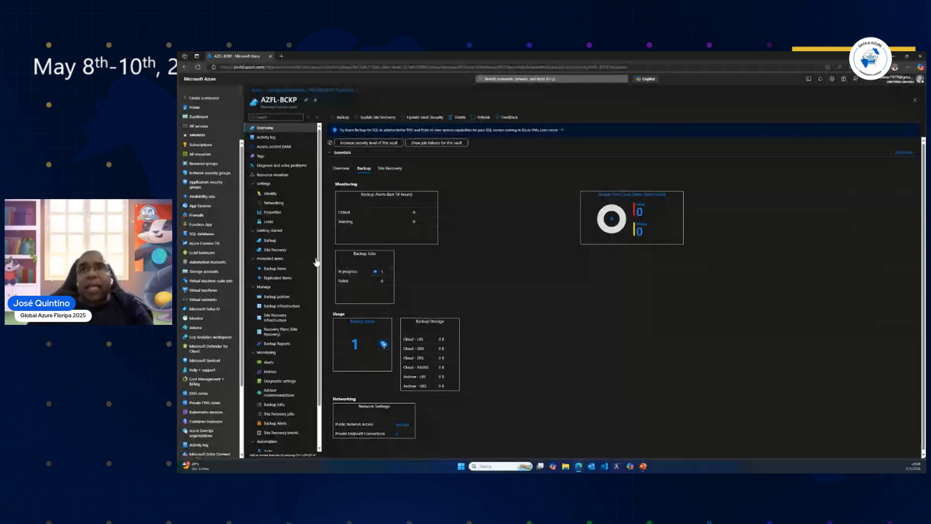
{"action": "left_click", "coordinate": [283, 270]}
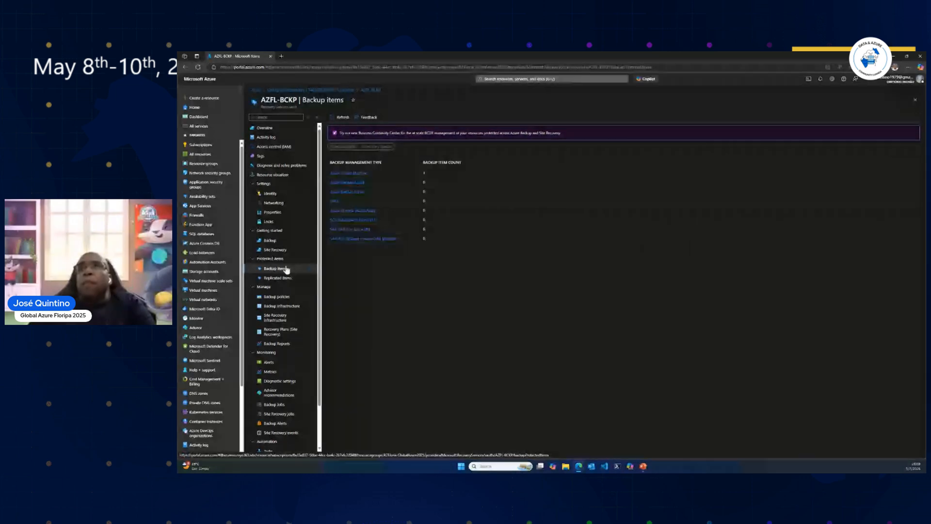
{"action": "left_click", "coordinate": [350, 174]}
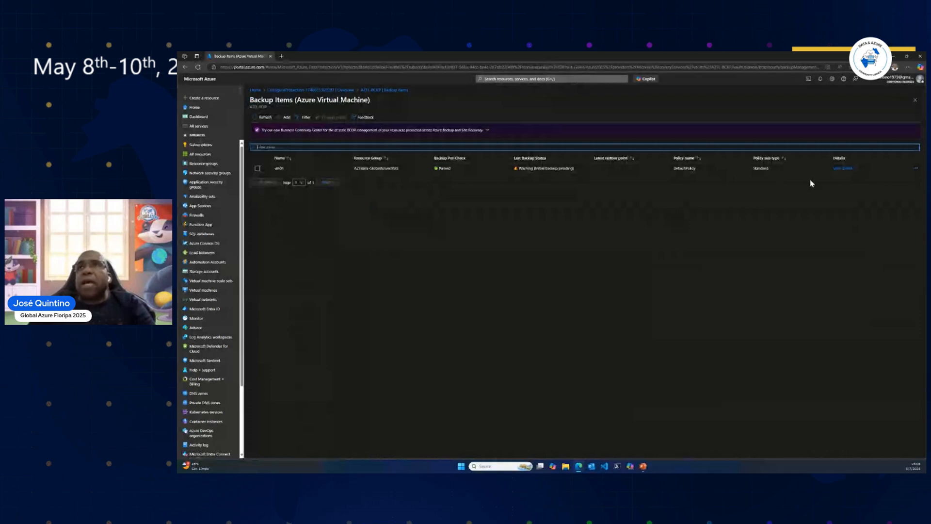
{"action": "left_click", "coordinate": [886, 169]}
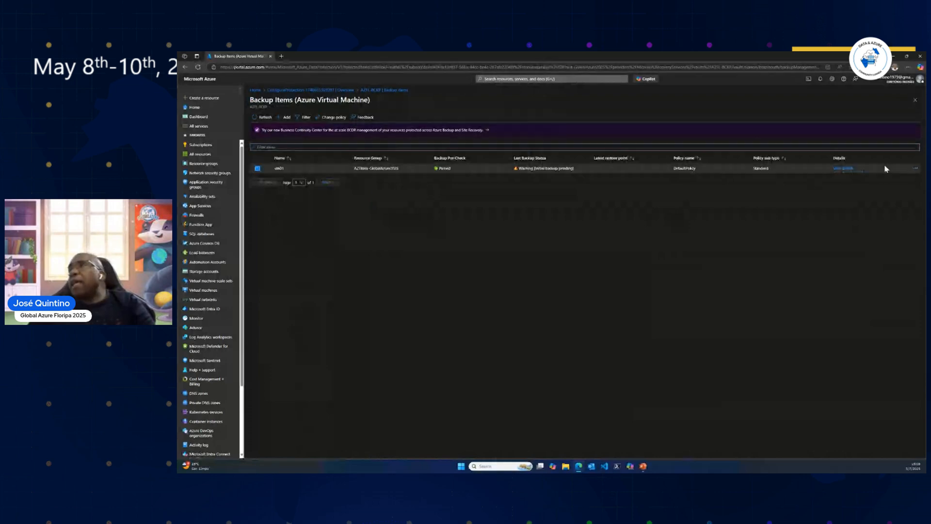
{"action": "right_click", "coordinate": [886, 169]}
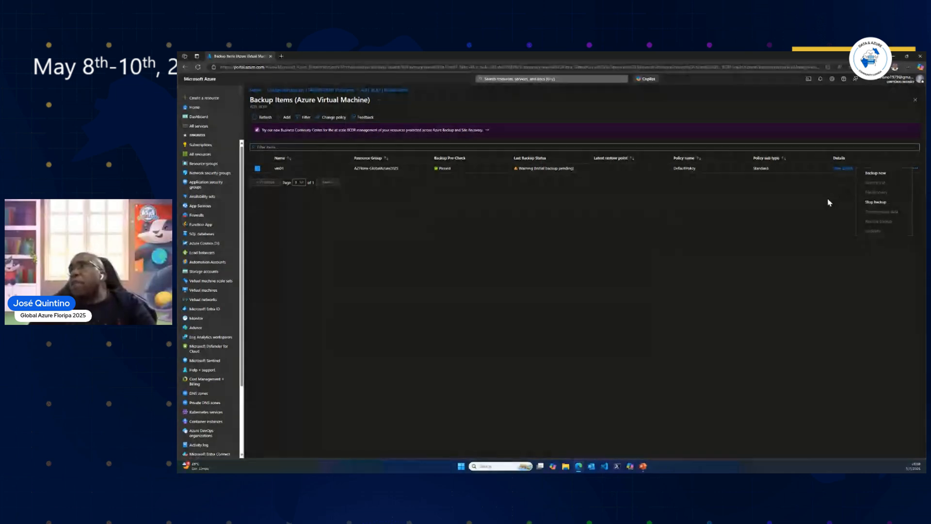
{"action": "left_click", "coordinate": [800, 223]}
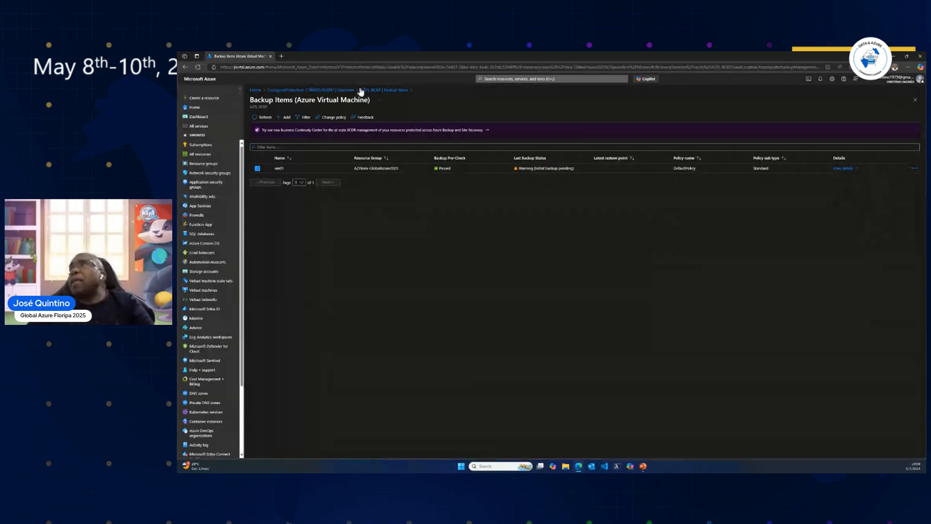
{"action": "left_click", "coordinate": [910, 69]}
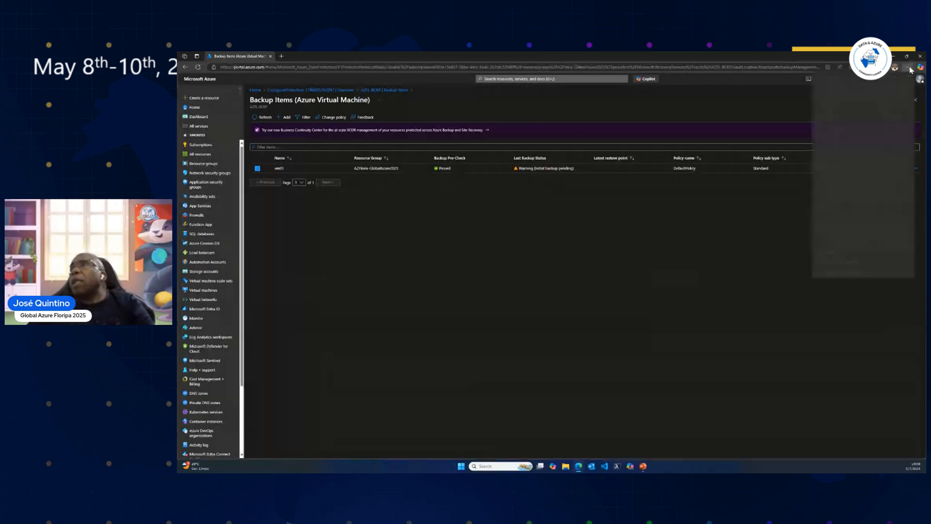
{"action": "left_click", "coordinate": [767, 232]}
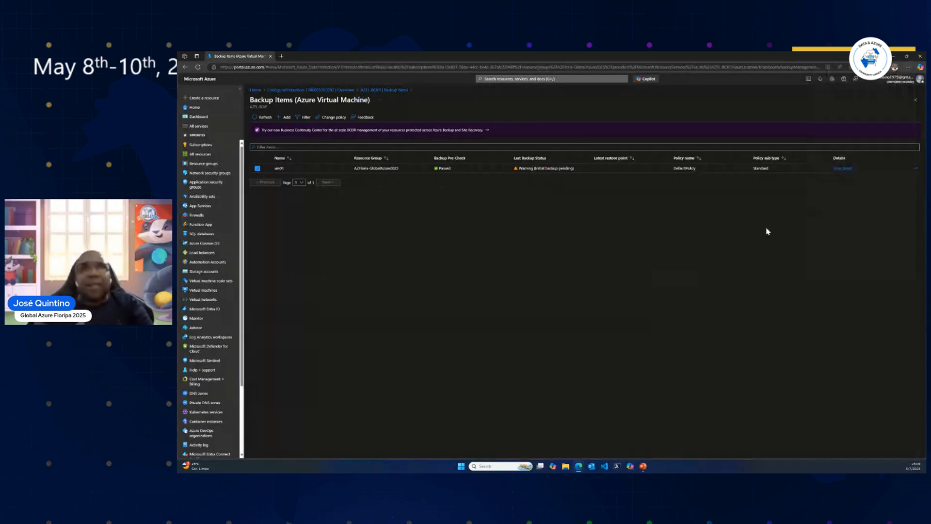